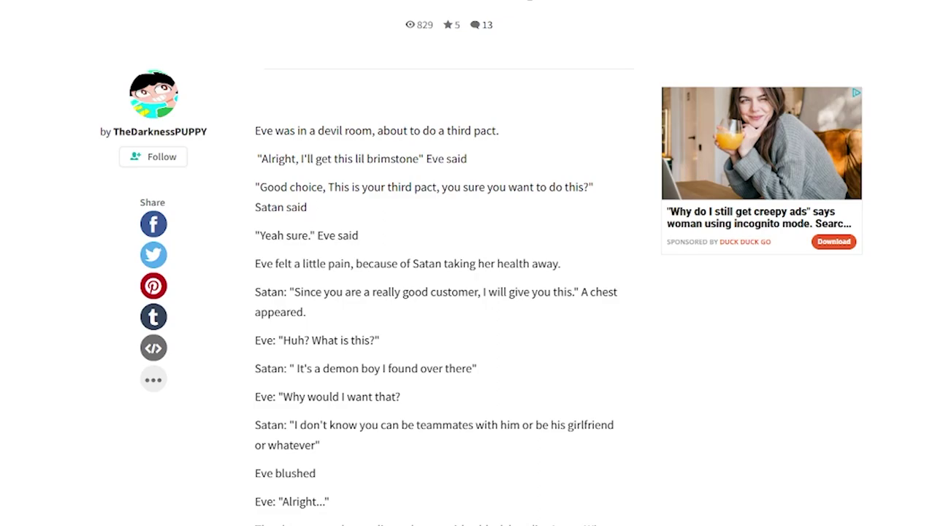
- Read further into chapter 1 of Demonic Love, to where the chest opens and reveals the demon Azazel
scroll(468, 263, down, 3)
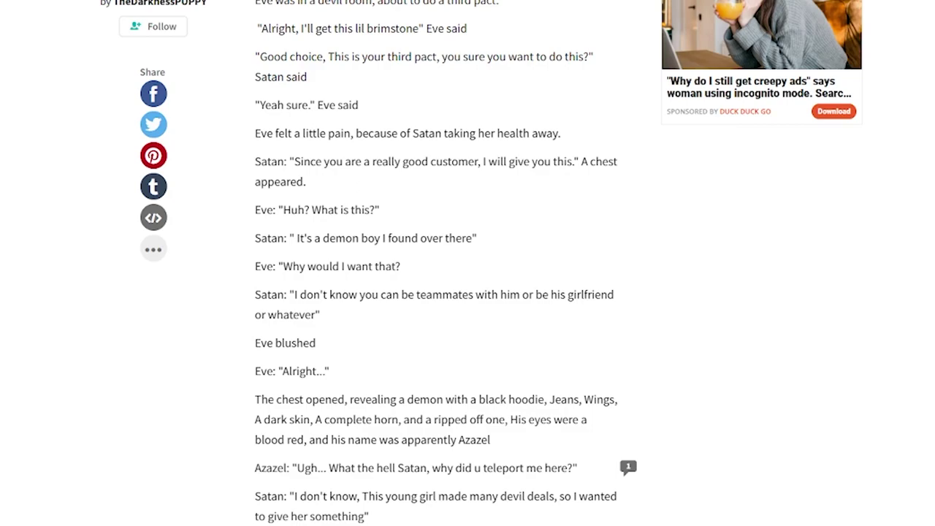
scroll(468, 263, down, 3)
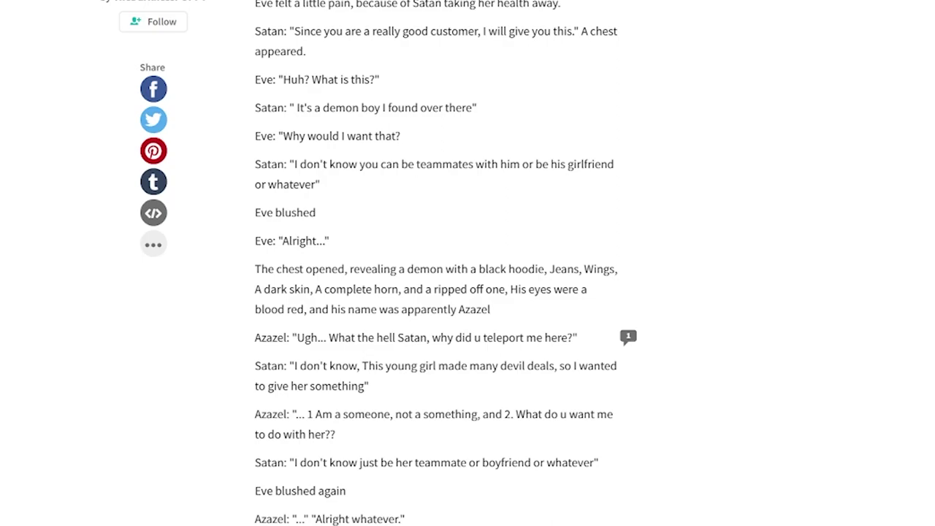
- Read on to where Magdalene pushes Eve onto Azazel, just before Azazel's POV
scroll(434, 263, down, 5)
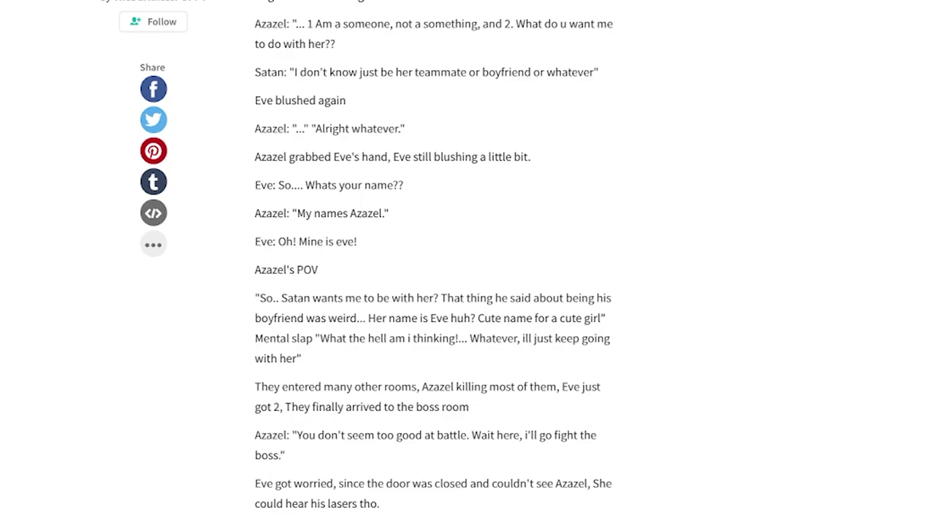
scroll(433, 263, down, 2)
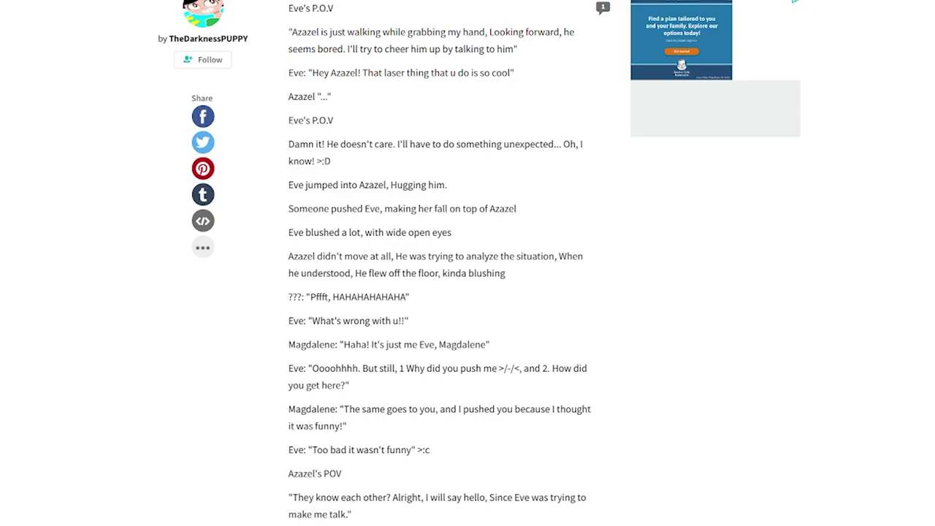
- Read down the chapter until Chapter 3: Because i love you, where Azazel confesses his love
scroll(778, 494, down, 5)
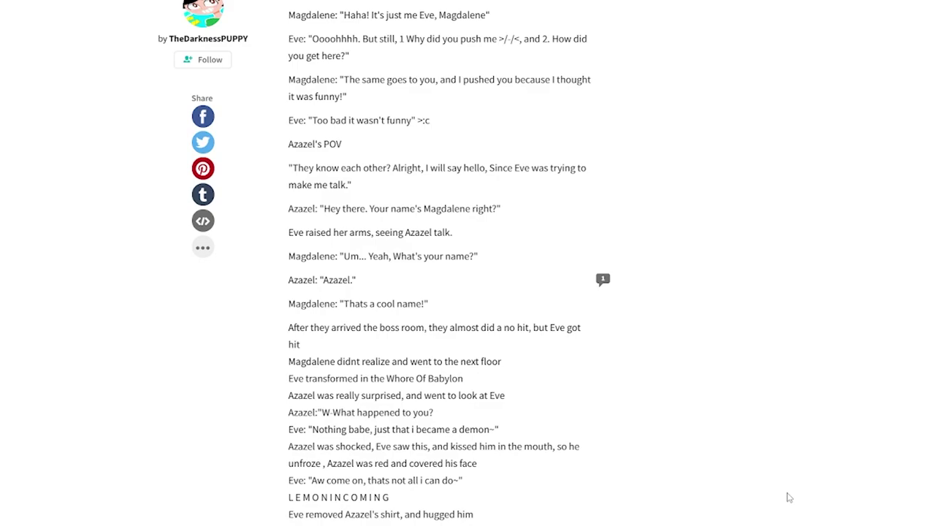
scroll(788, 497, down, 5)
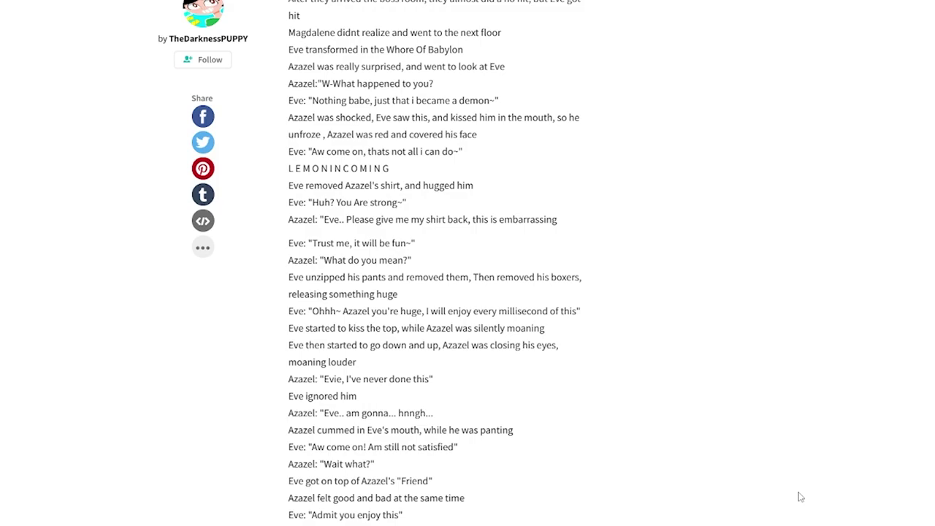
scroll(801, 497, down, 3)
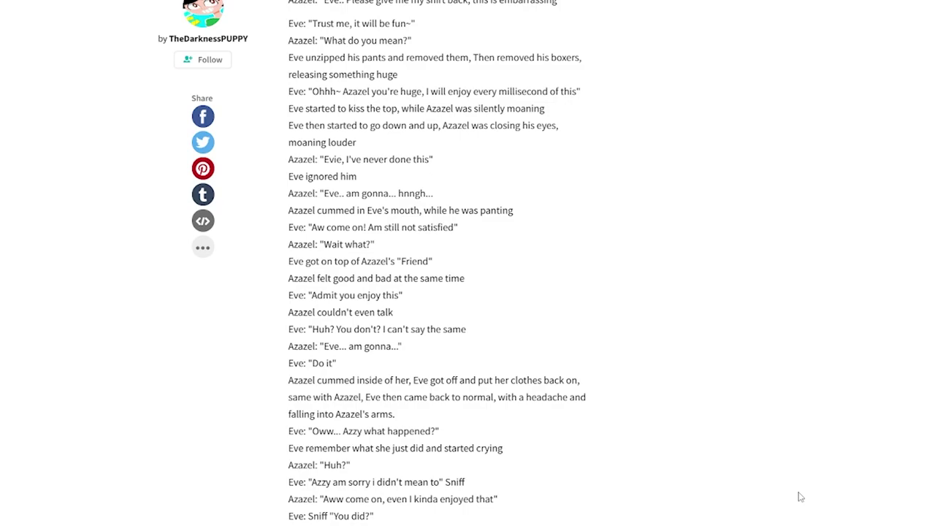
scroll(800, 496, down, 3)
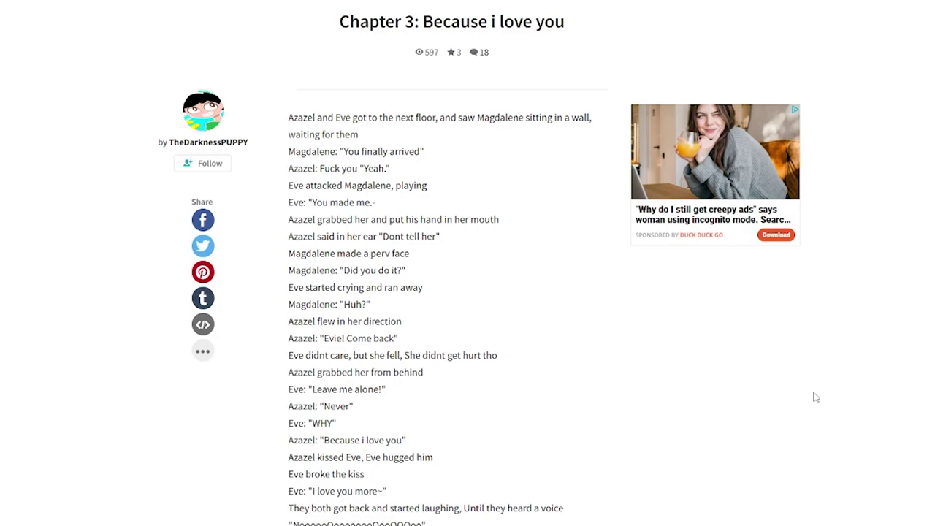
- Read Chapter 3 to where Cain cries over a coin and Azazel flies over to hand it to him
scroll(818, 395, down, 3)
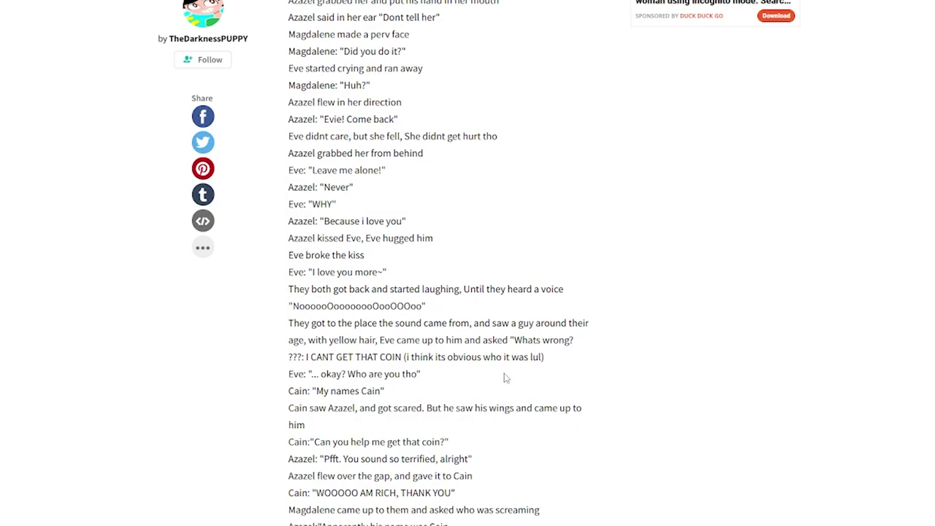
- Highlight a couple of story passages, then read on to Azazel roped to a chair as Lillith appears
drag(543, 356, 406, 357)
drag(468, 323, 612, 363)
scroll(751, 412, down, 3)
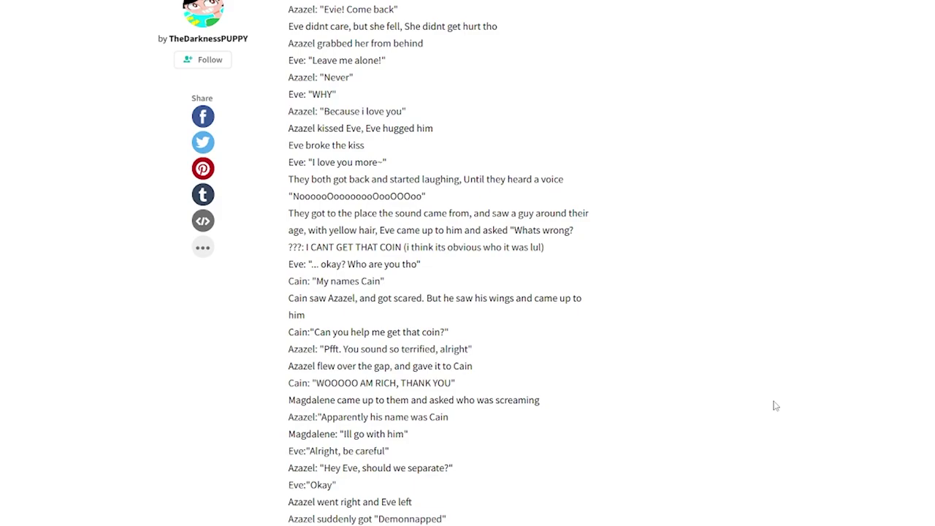
scroll(775, 405, down, 3)
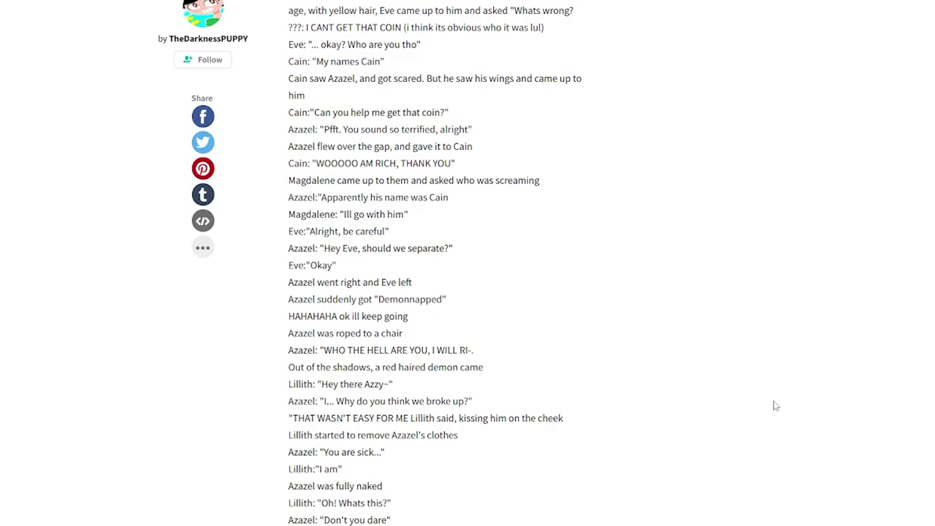
scroll(775, 406, down, 3)
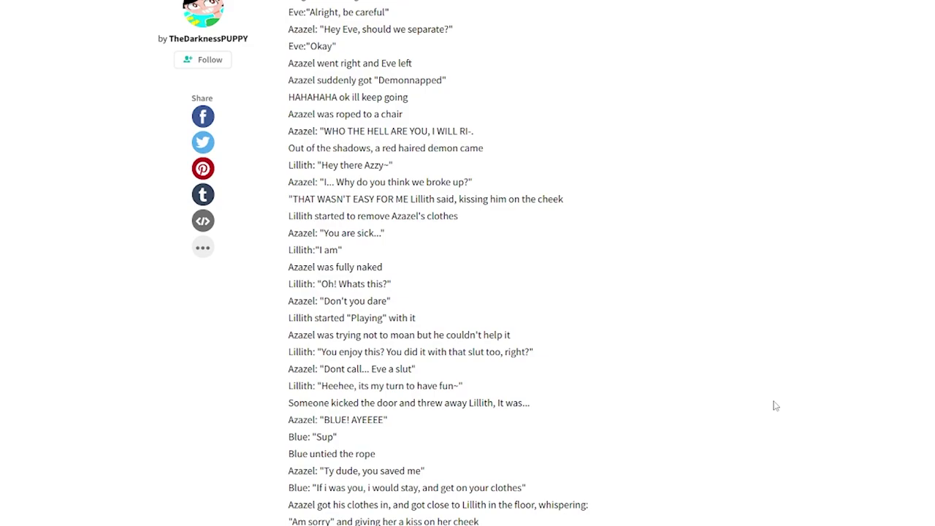
scroll(775, 406, down, 3)
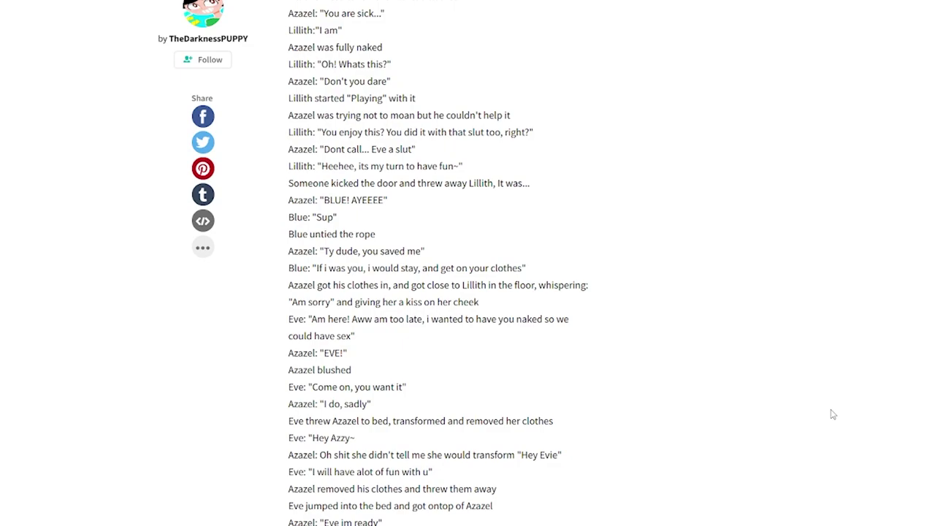
scroll(832, 414, down, 3)
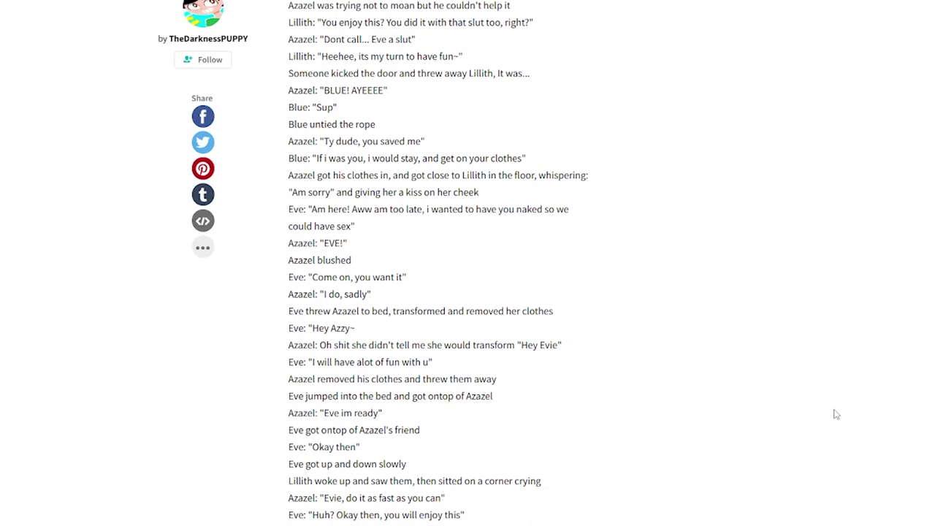
scroll(836, 409, down, 3)
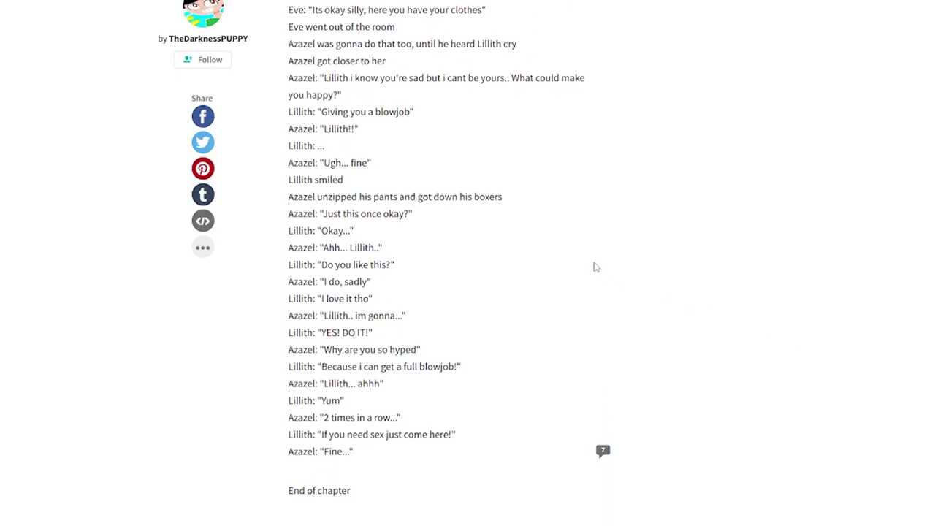
- Reach the end of the current chapter and go on to the next part
scroll(570, 219, down, 2)
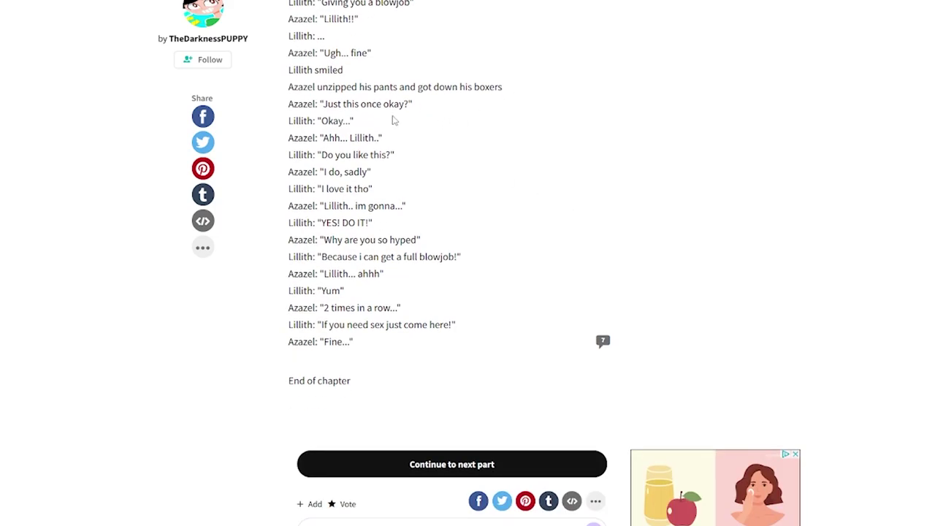
scroll(409, 143, down, 2)
- Read 'other chapter with a pic of my dog' through to its closing author's note
scroll(506, 255, down, 6)
scroll(444, 183, up, 2)
click(446, 136)
scroll(71, 328, down, 1)
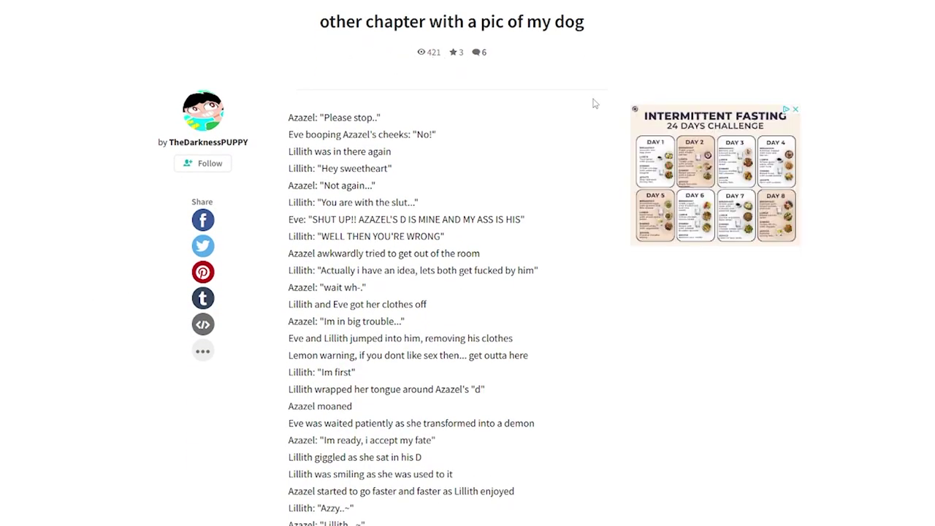
scroll(494, 315, down, 5)
mouse_move(374, 156)
mouse_down()
mouse_move(365, 225)
mouse_move(424, 378)
mouse_up()
scroll(669, 380, down, 5)
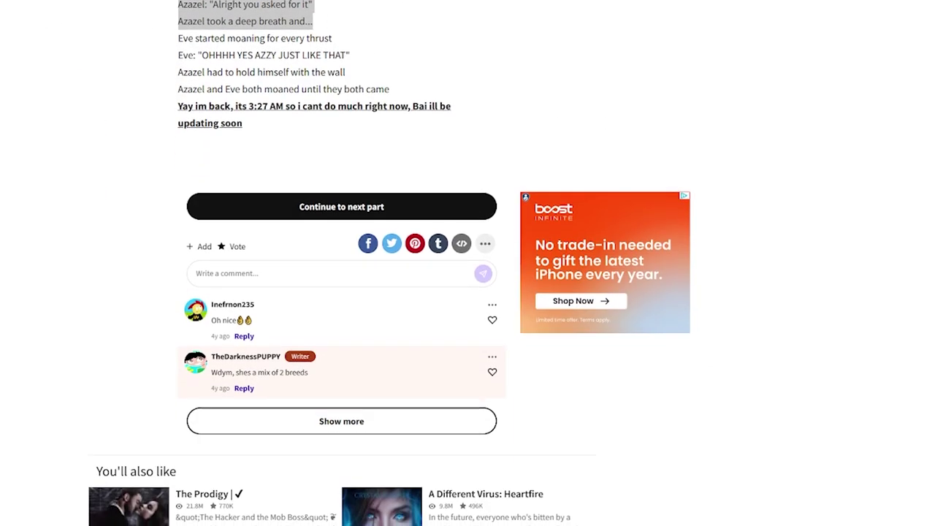
double_click(374, 106)
drag(495, 110, 395, 109)
click(388, 117)
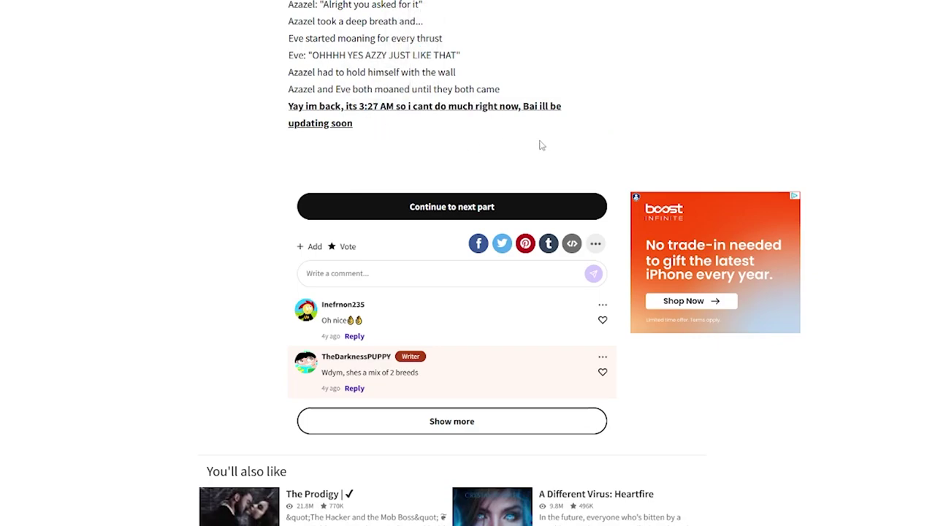